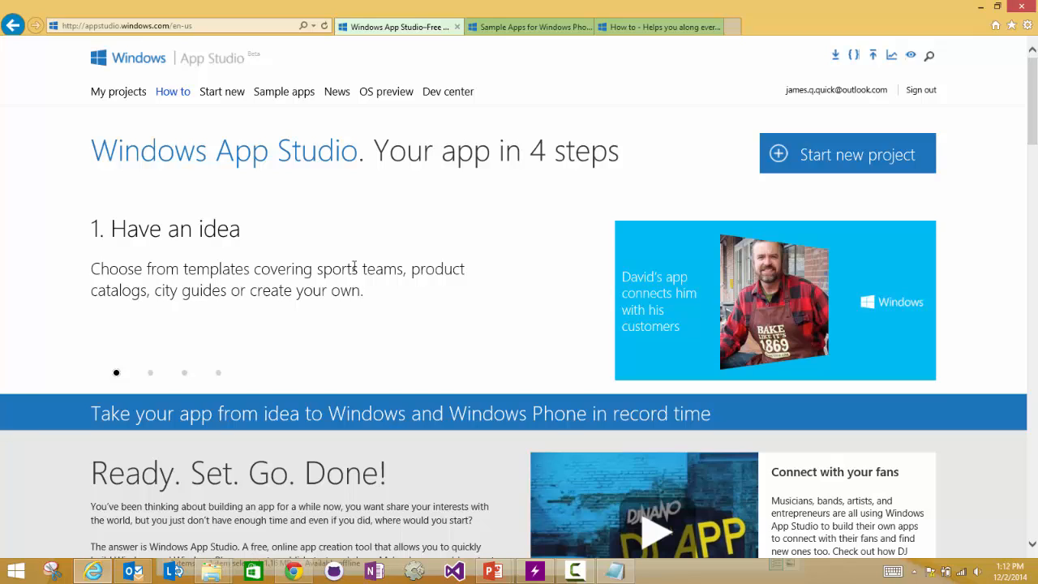
Step: Look through the How To documentation and its section on installing the app in Windows devices
click(200, 29)
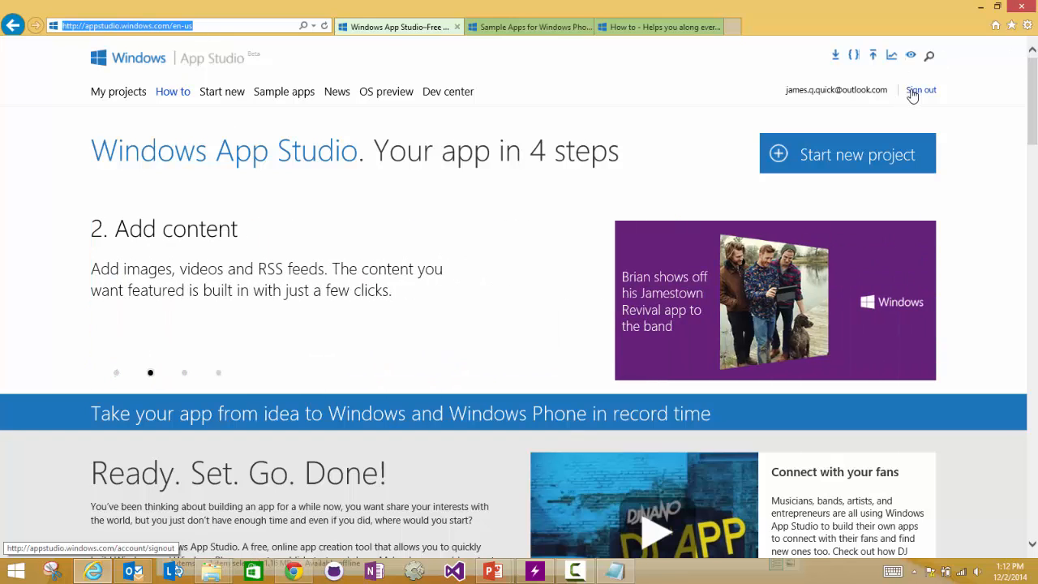
click(829, 165)
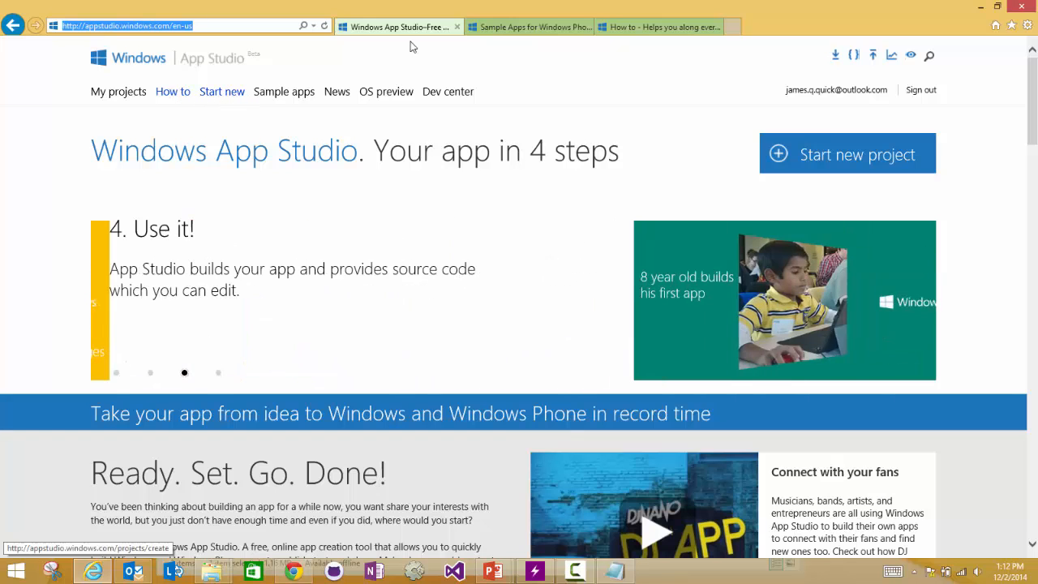
click(623, 27)
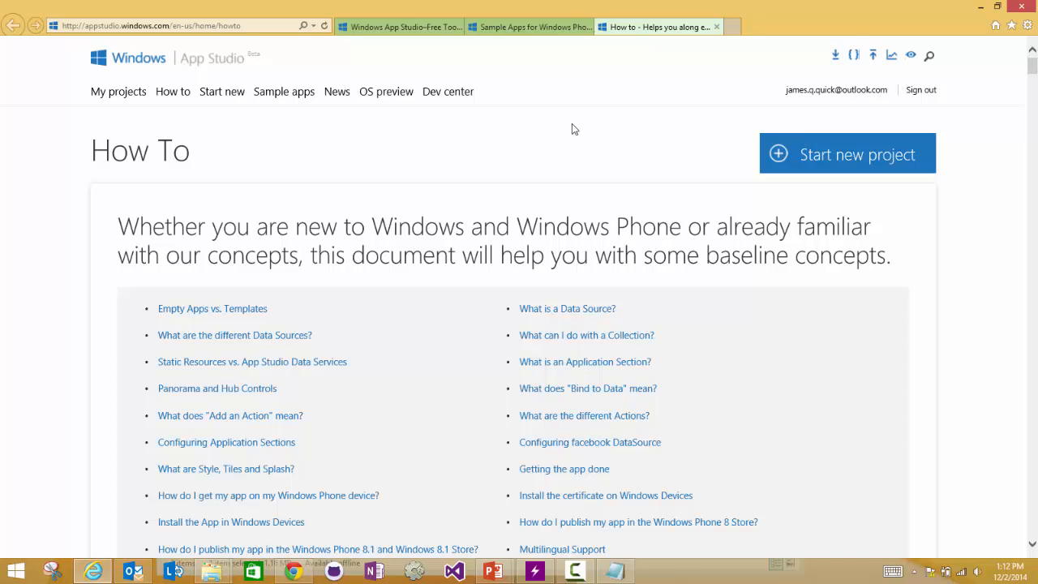
scroll(548, 218, down, 2)
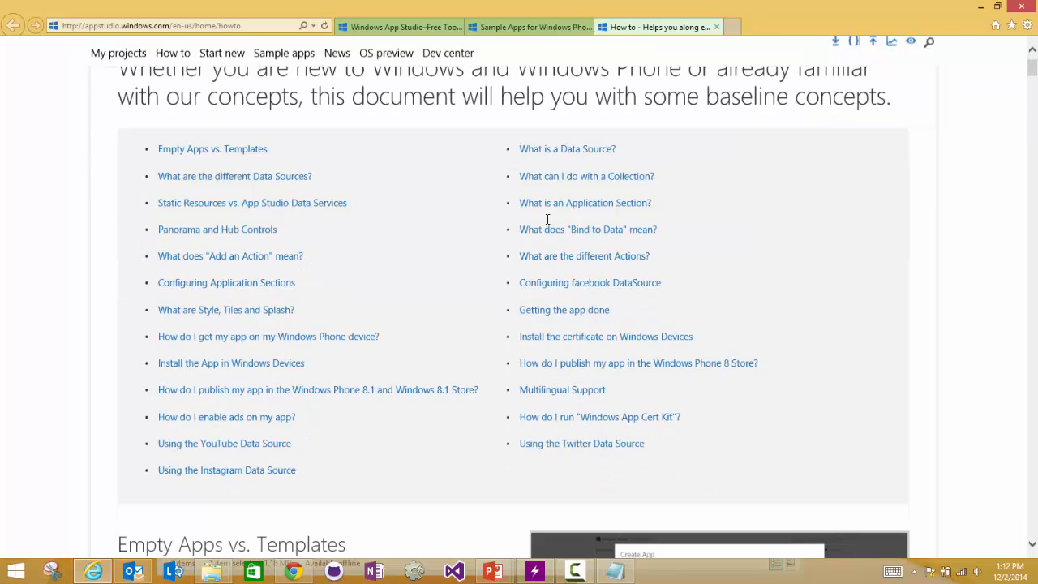
click(229, 361)
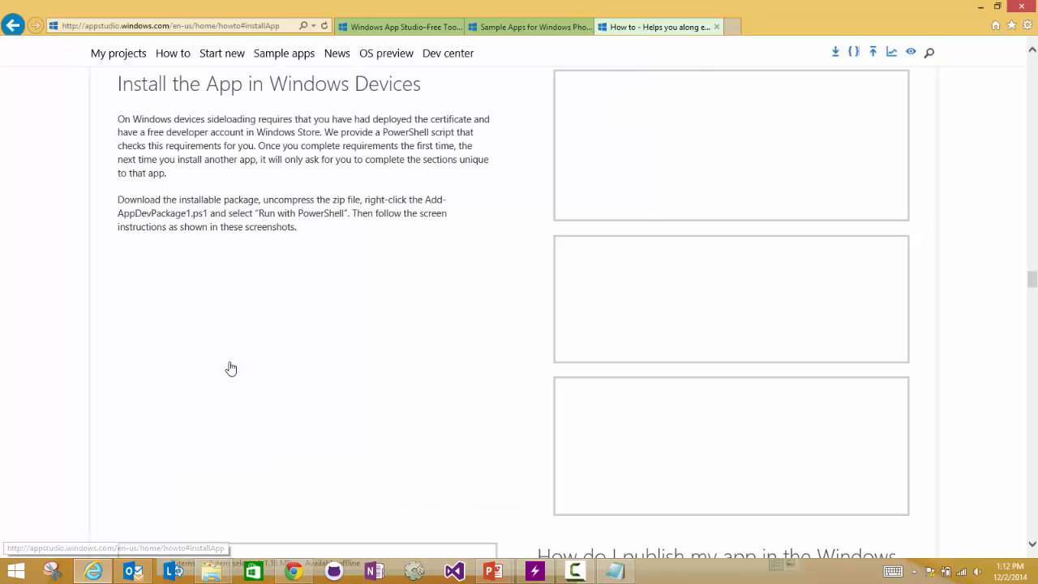
drag(1034, 277, 1024, 56)
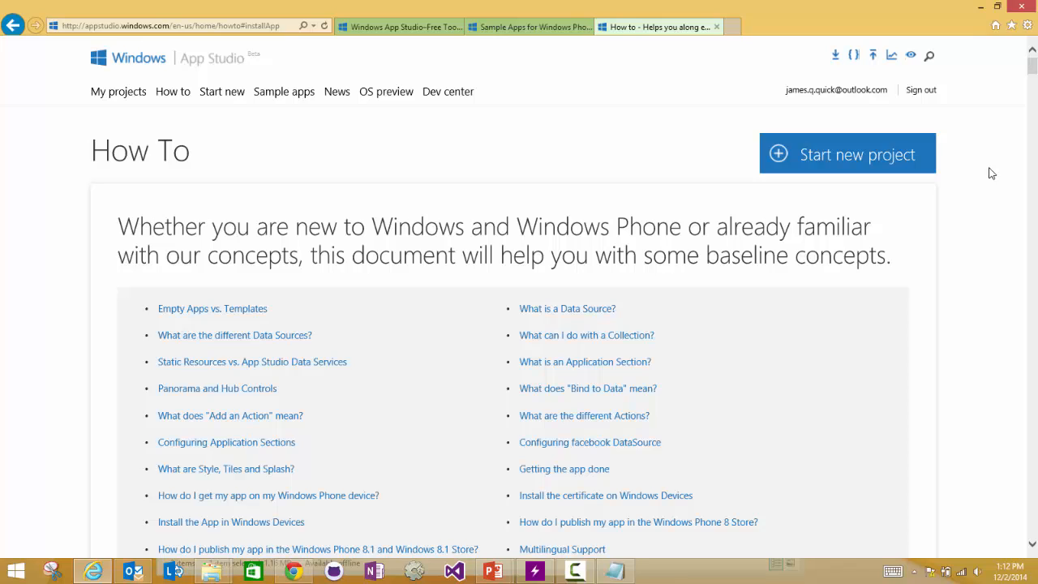
Step: Review the Contoso Ltd and Windows App Studio entries on the Sample Apps page, including their download options
click(527, 27)
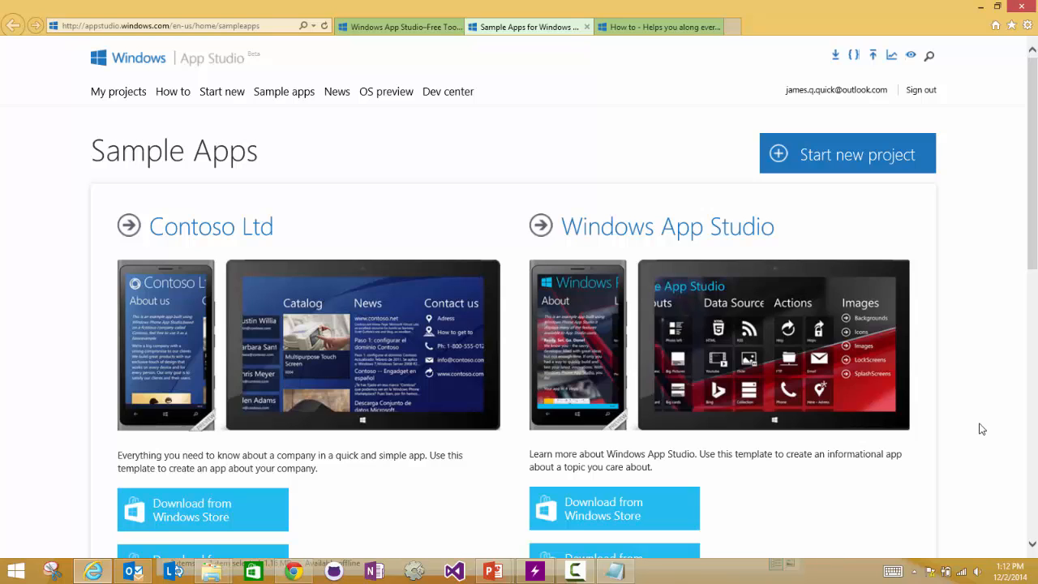
scroll(981, 428, down, 2)
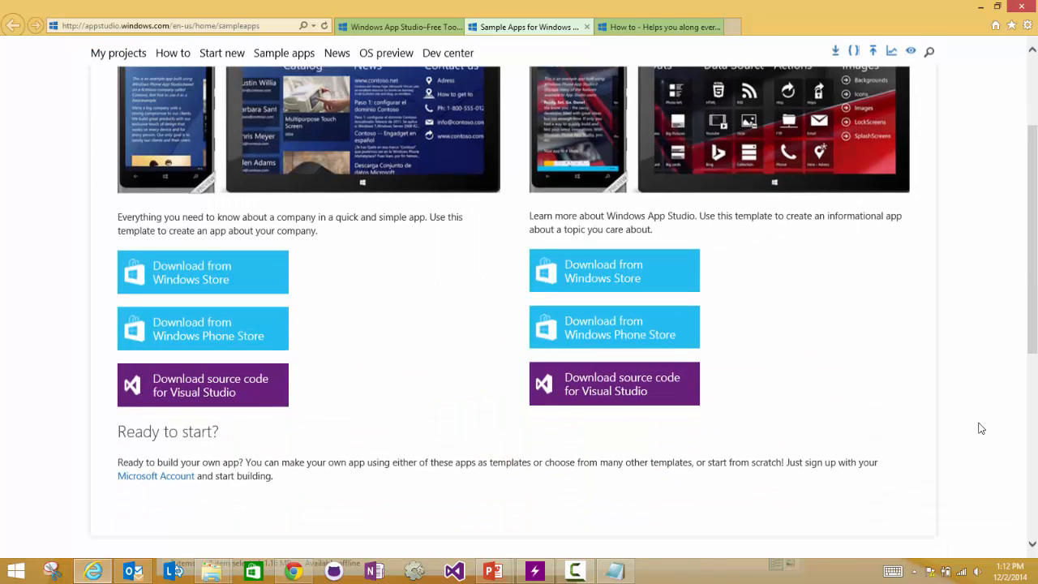
scroll(981, 428, up, 2)
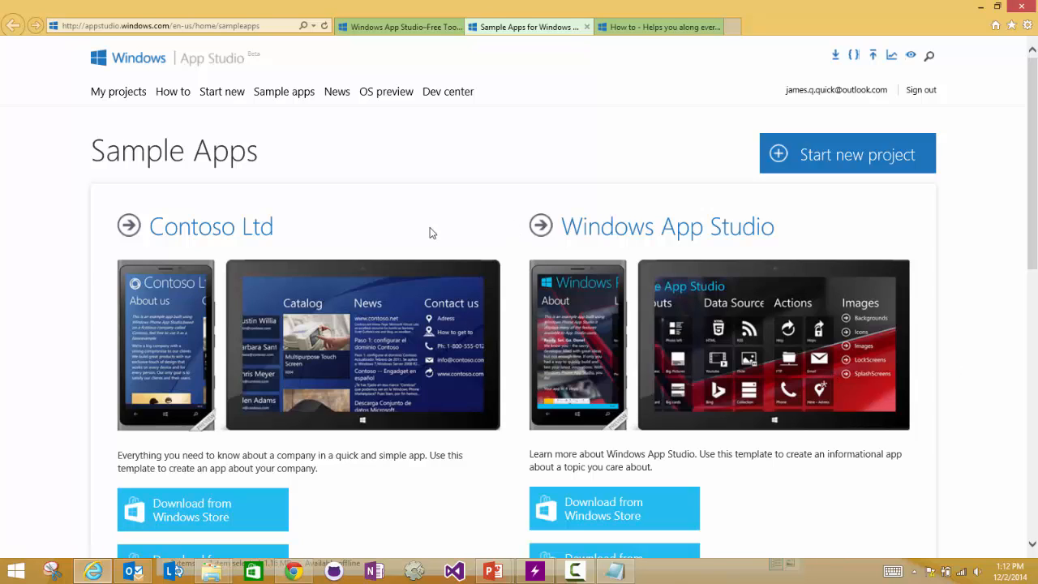
Step: Start a new project from the App Studio home page, browse the templates and create it from the Empty App template
click(396, 27)
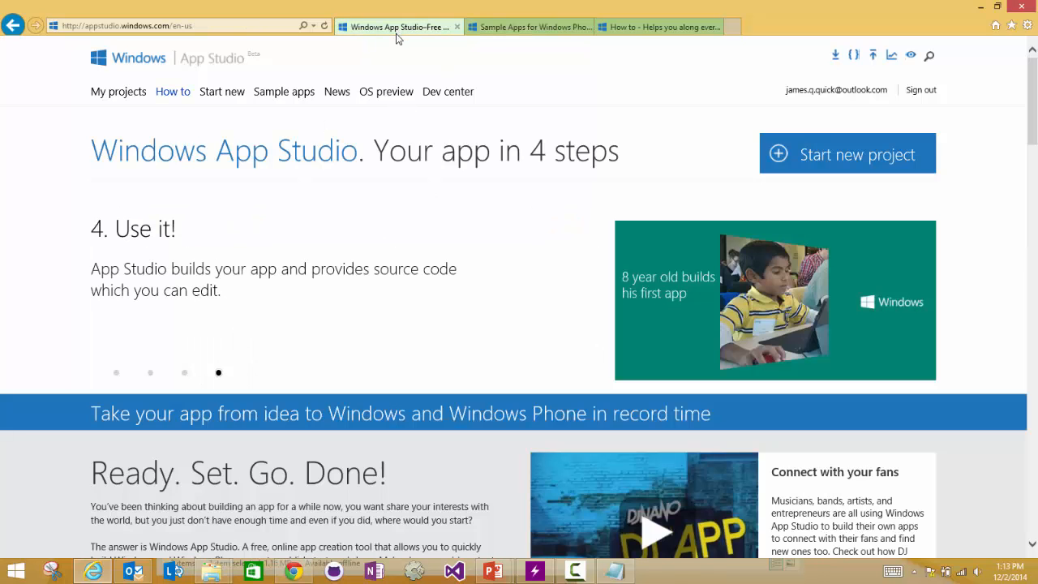
click(880, 162)
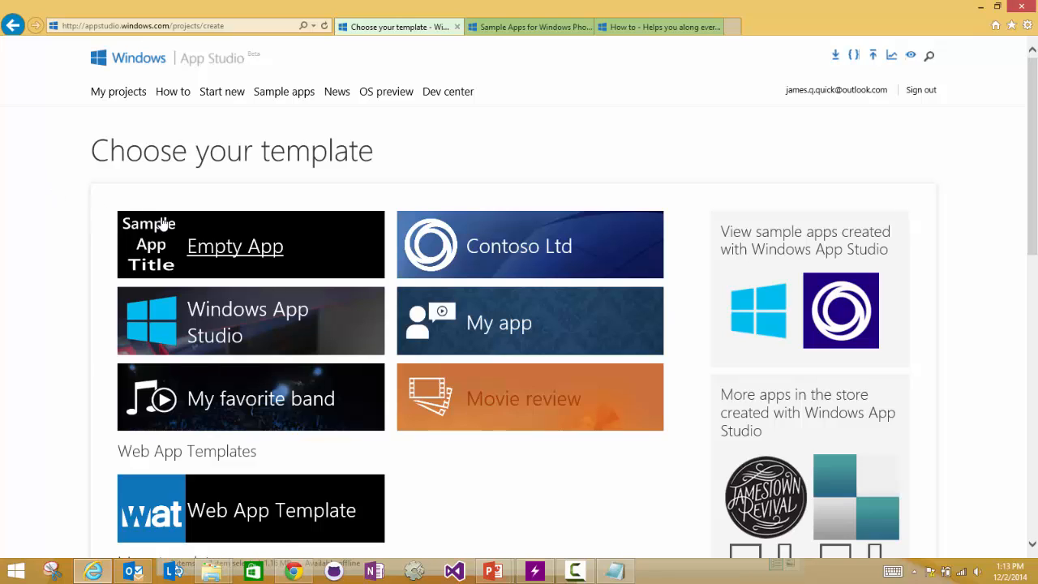
scroll(114, 235, down, 2)
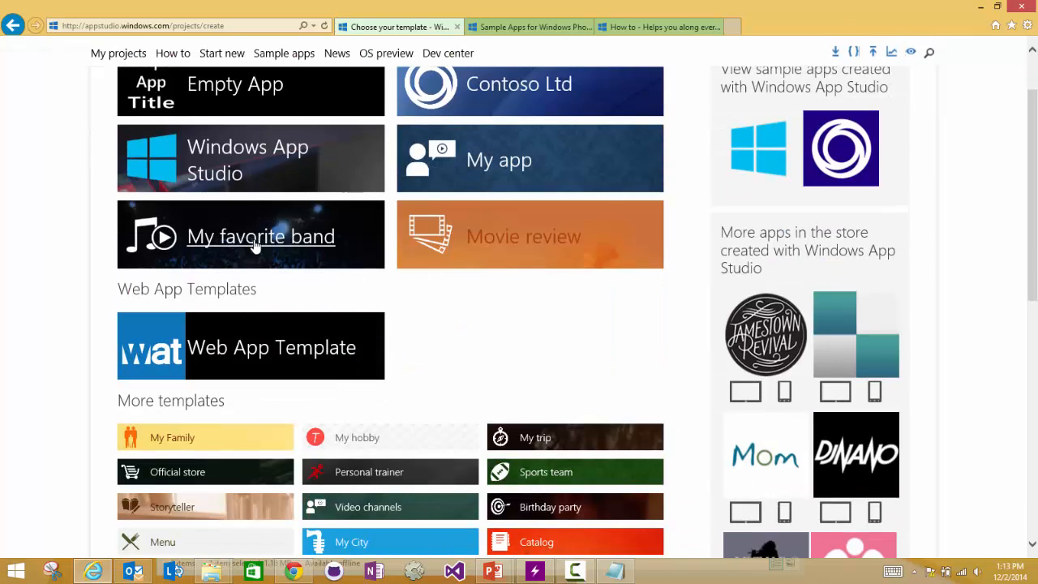
scroll(496, 235, down, 1)
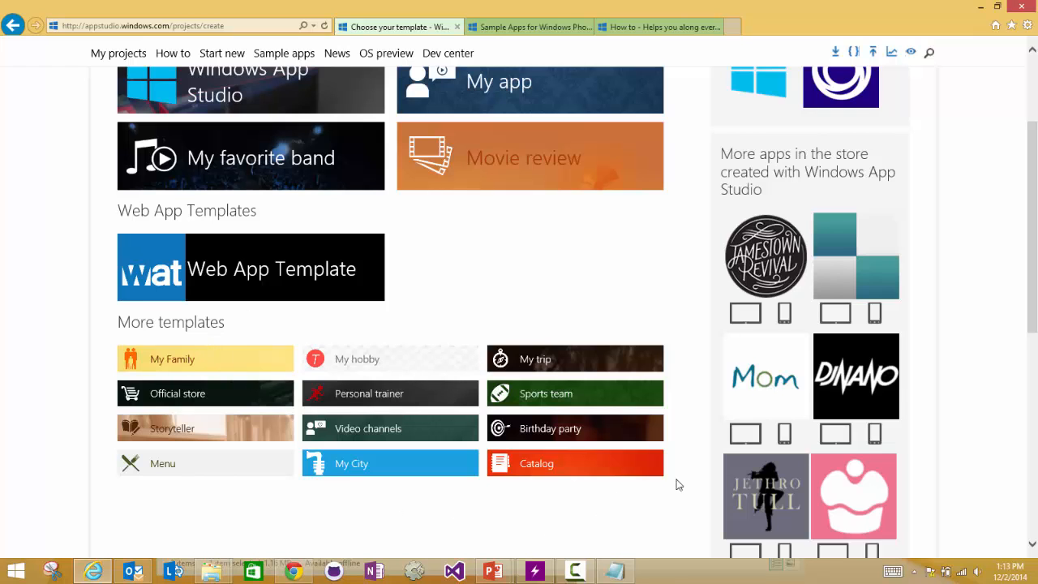
scroll(699, 294, up, 3)
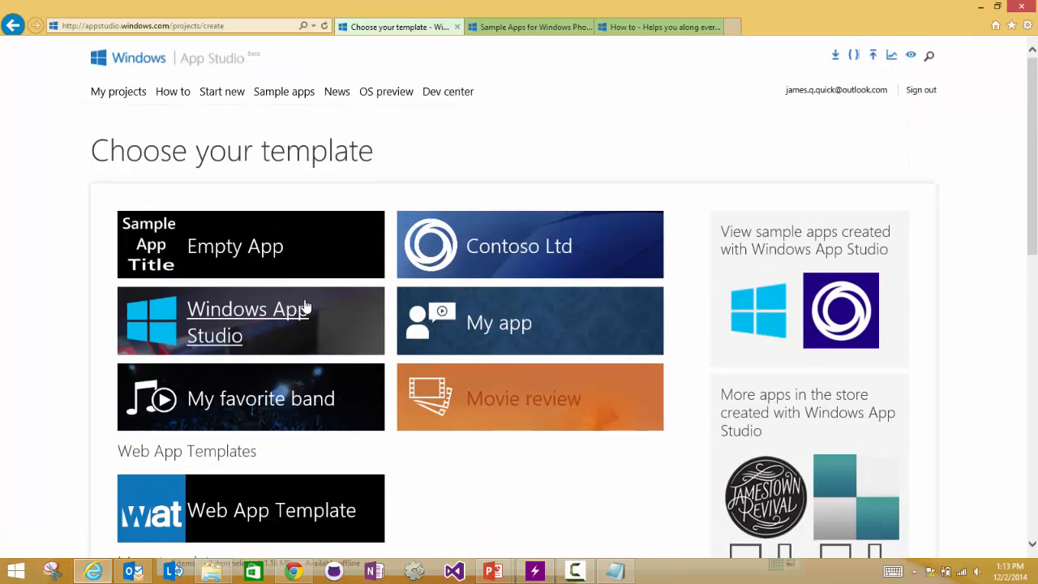
click(253, 256)
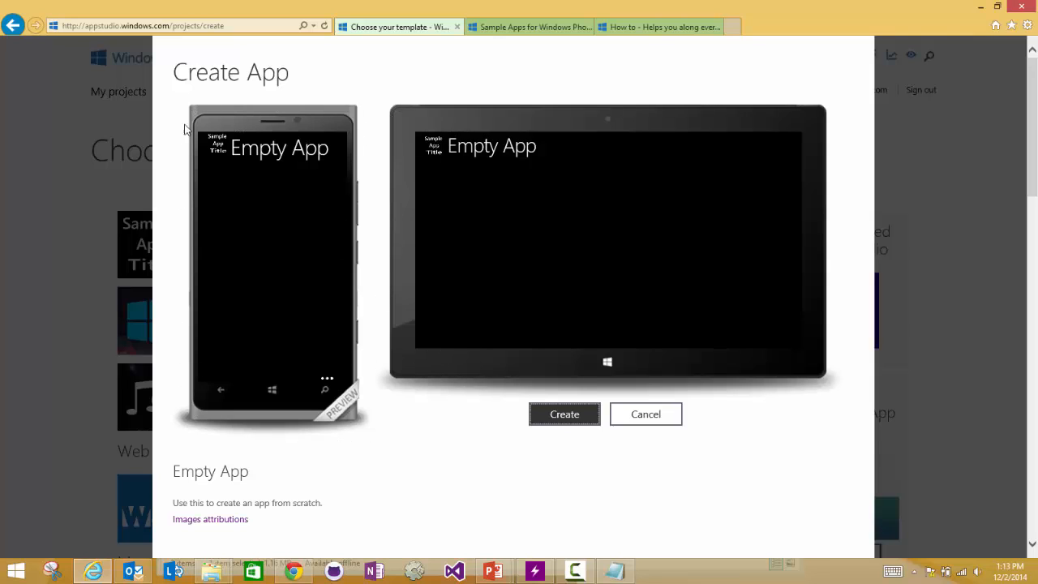
click(559, 415)
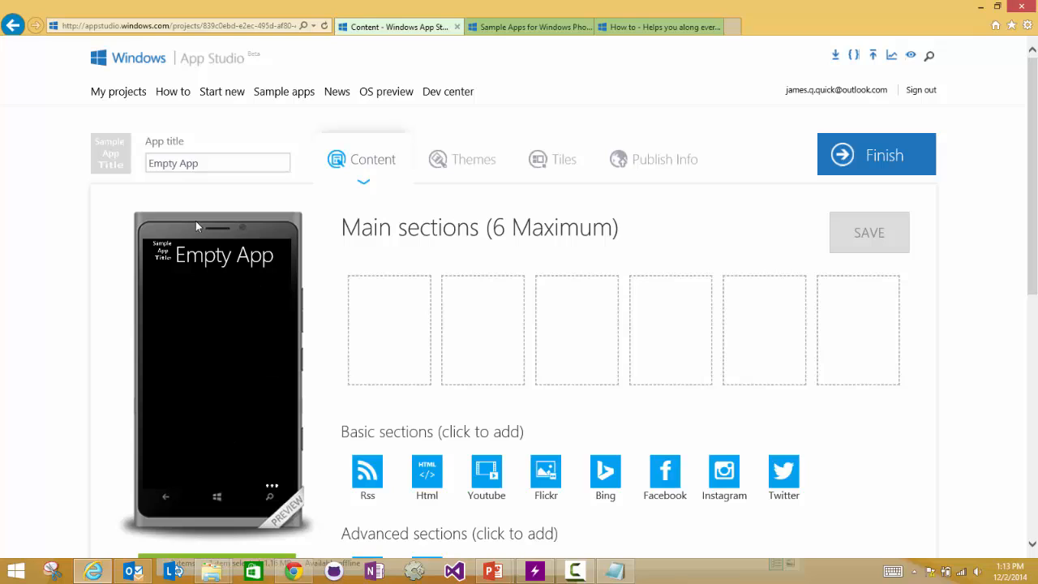
Step: Set the app title to Youtube Demo
click(212, 160)
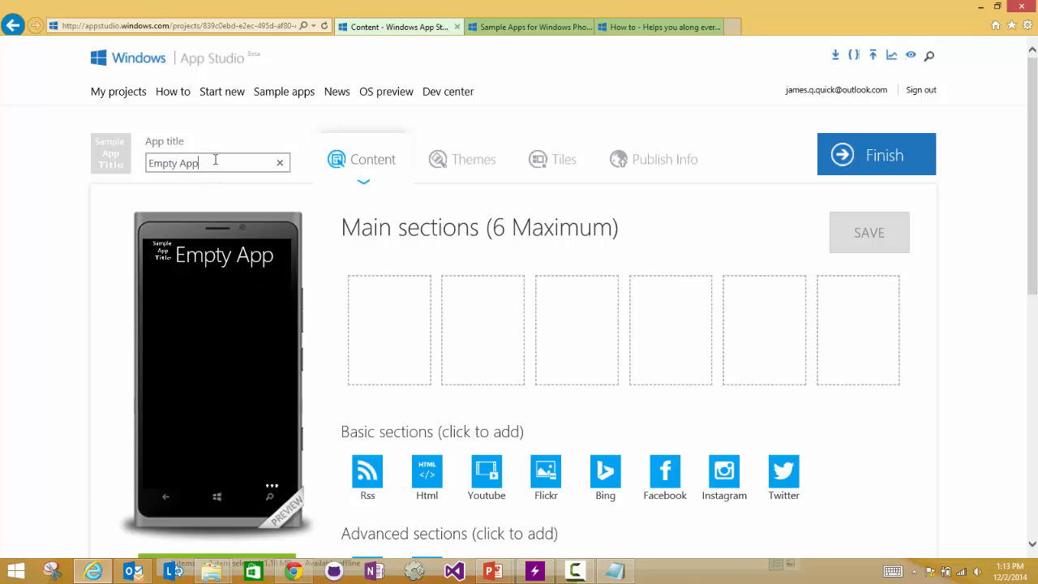
drag(213, 159, 26, 156)
text(Youtube Demo)
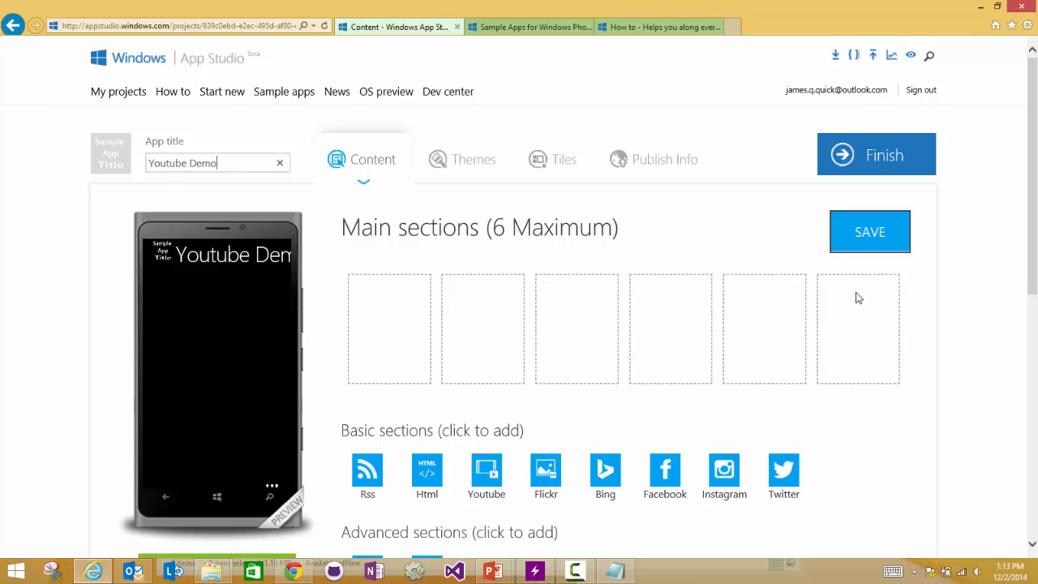
click(953, 297)
Step: Examine the empty main section slots and the basic and advanced section types available for the app's content
scroll(954, 297, down, 4)
scroll(954, 296, up, 4)
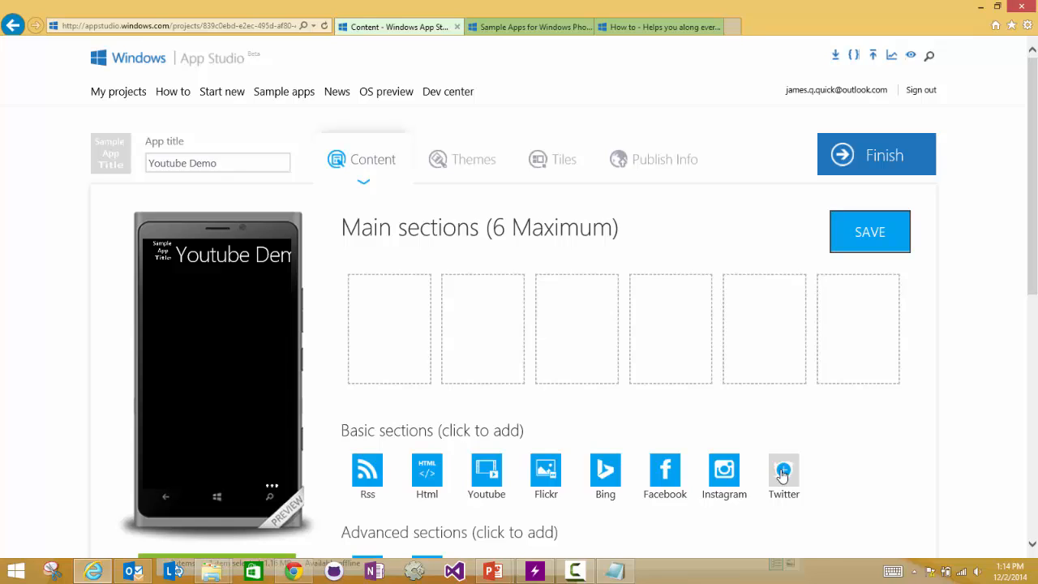
click(575, 571)
click(977, 512)
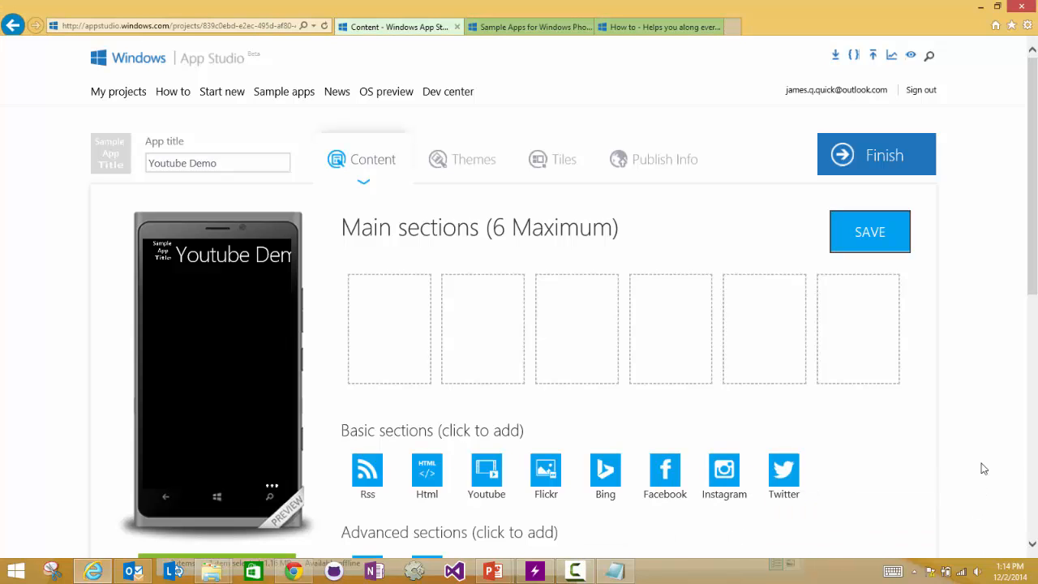
scroll(984, 469, down, 2)
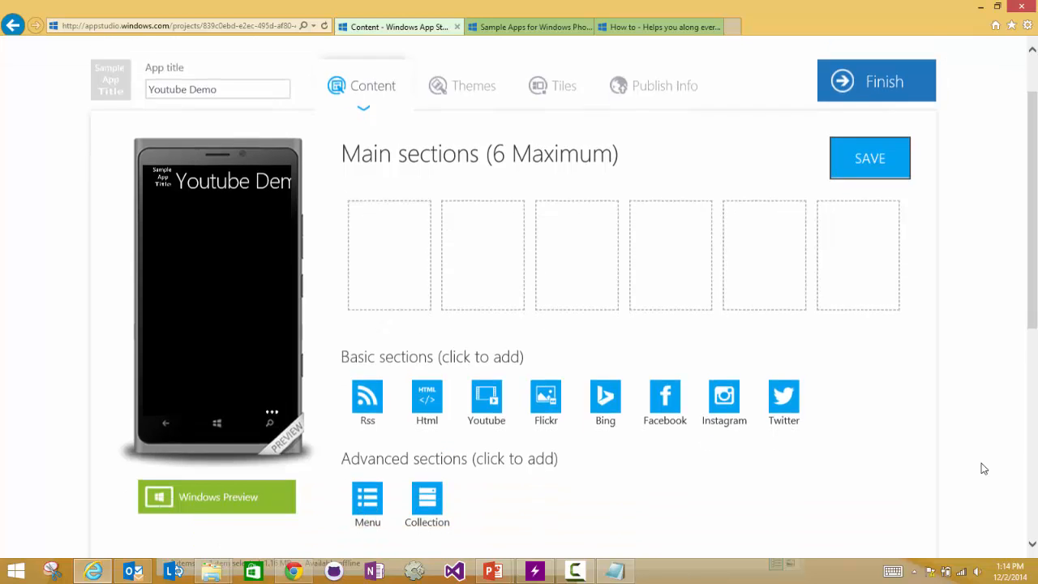
scroll(559, 381, up, 1)
scroll(519, 406, up, 1)
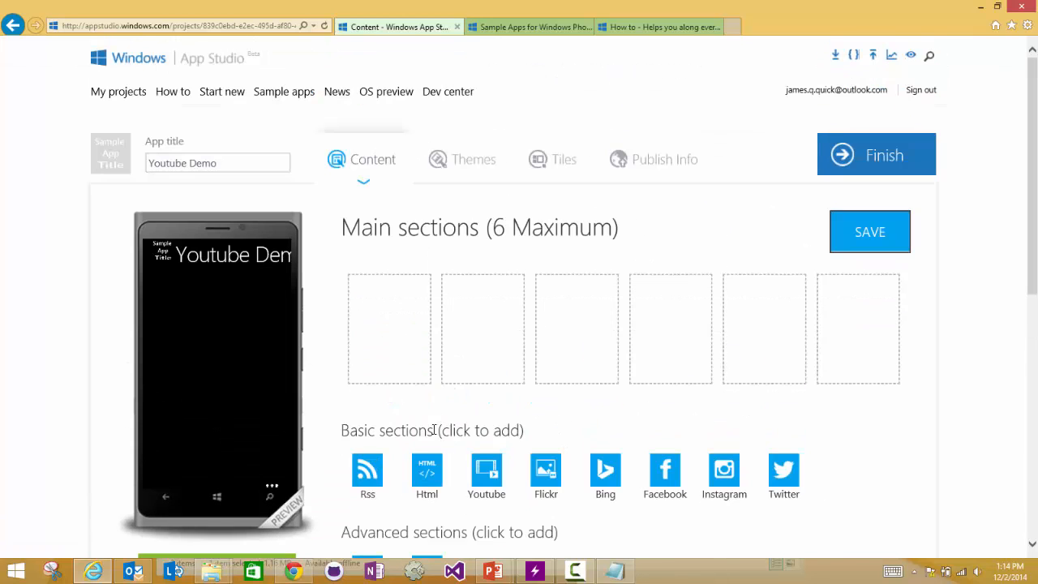
scroll(521, 434, down, 1)
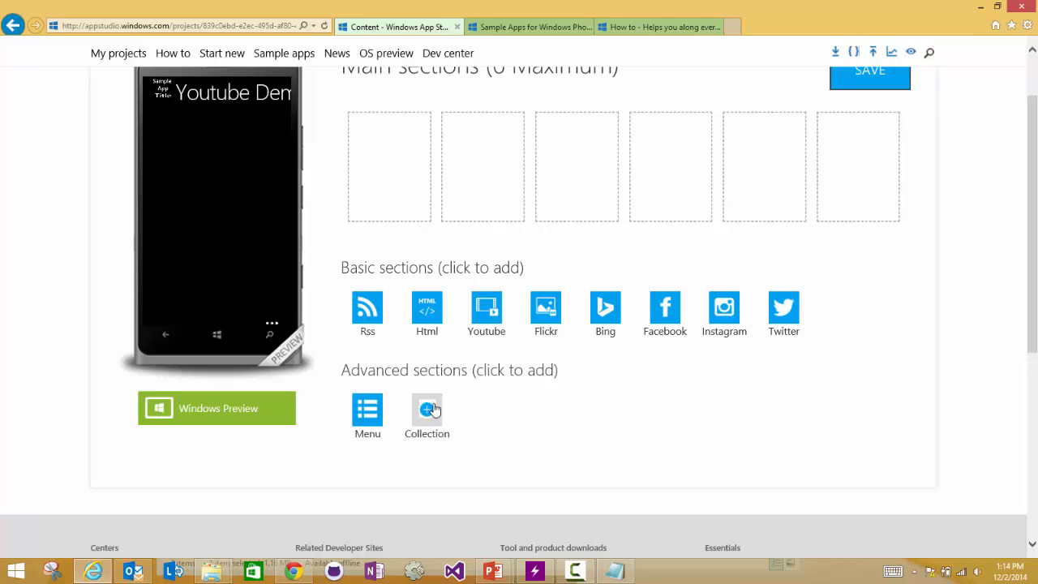
scroll(841, 465, up, 3)
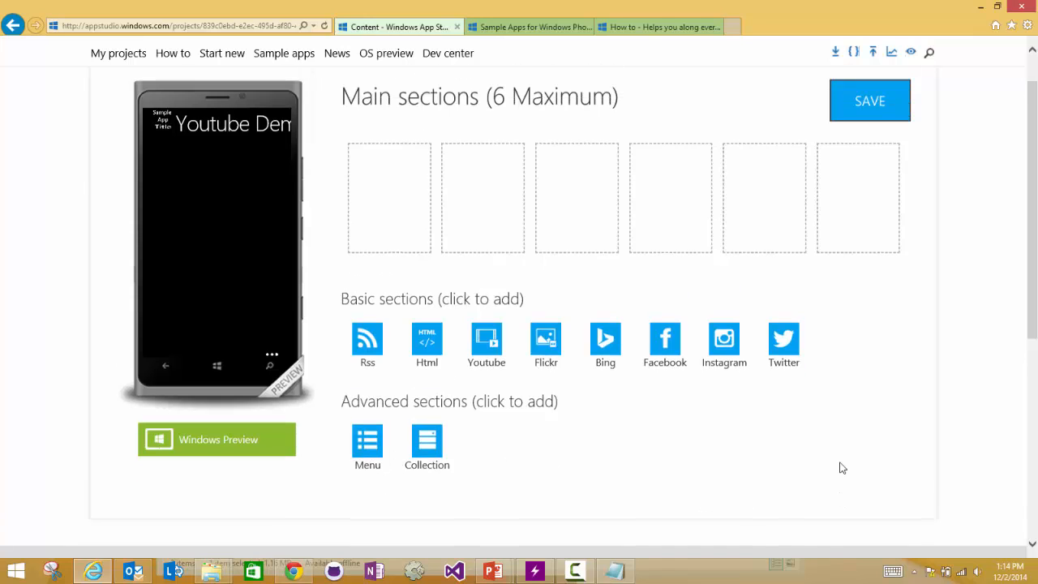
scroll(841, 468, down, 2)
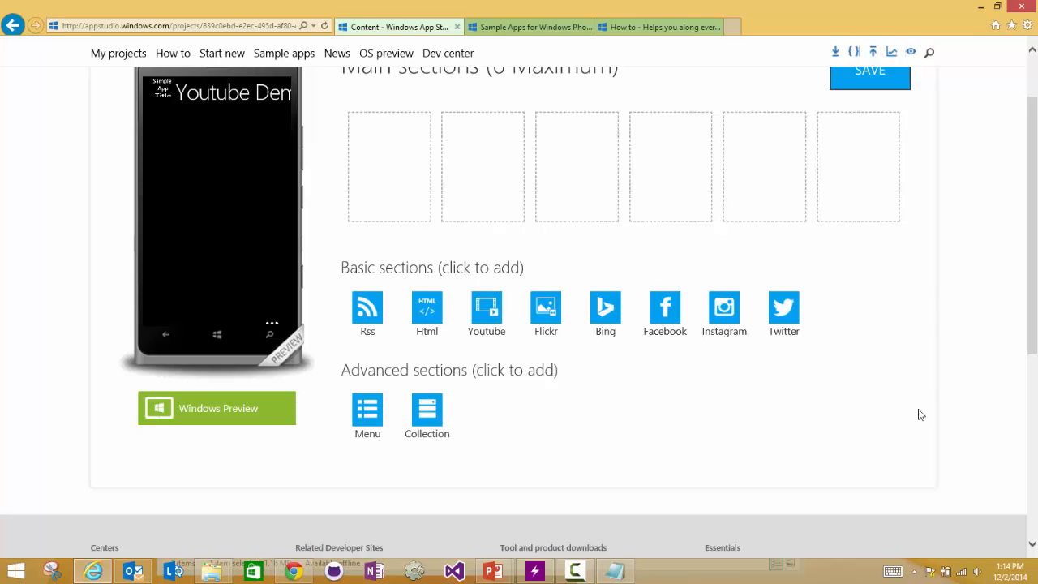
scroll(920, 414, up, 4)
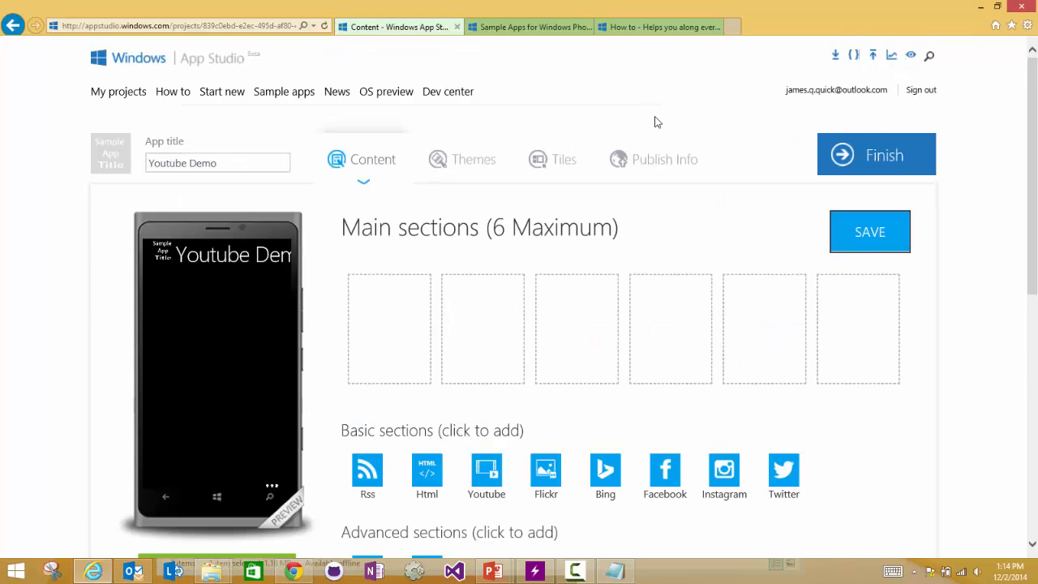
Step: Leave the content settings without saving and give the Custom Style theme a blue background, purple foreground and magenta application bar
click(466, 166)
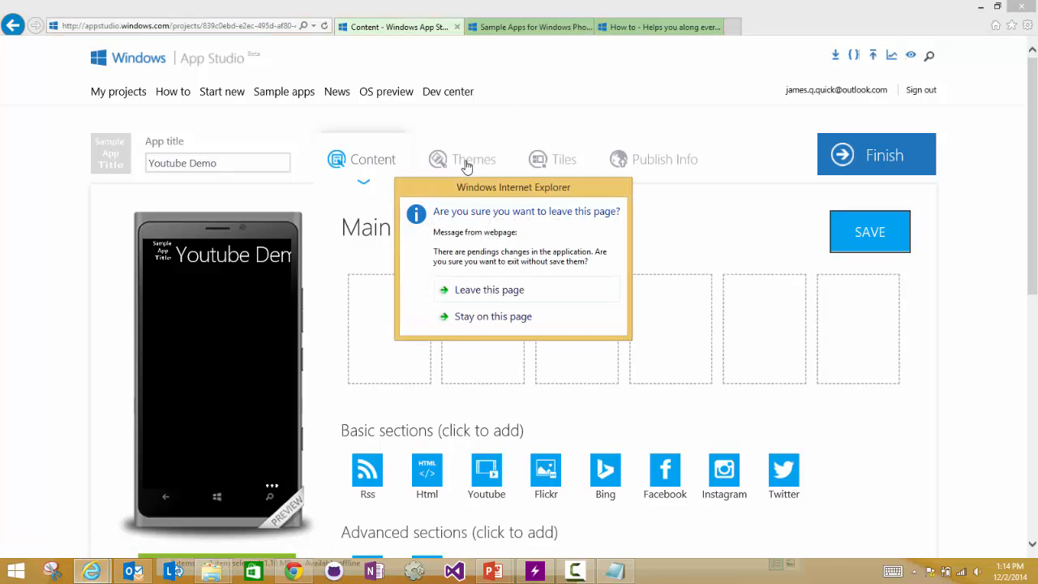
click(496, 295)
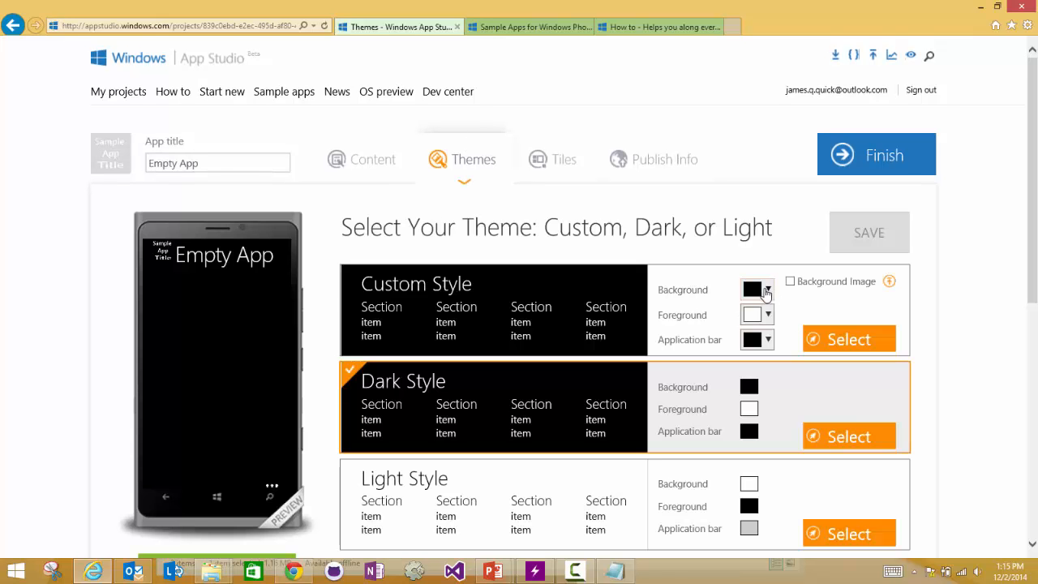
click(765, 288)
click(777, 347)
click(767, 314)
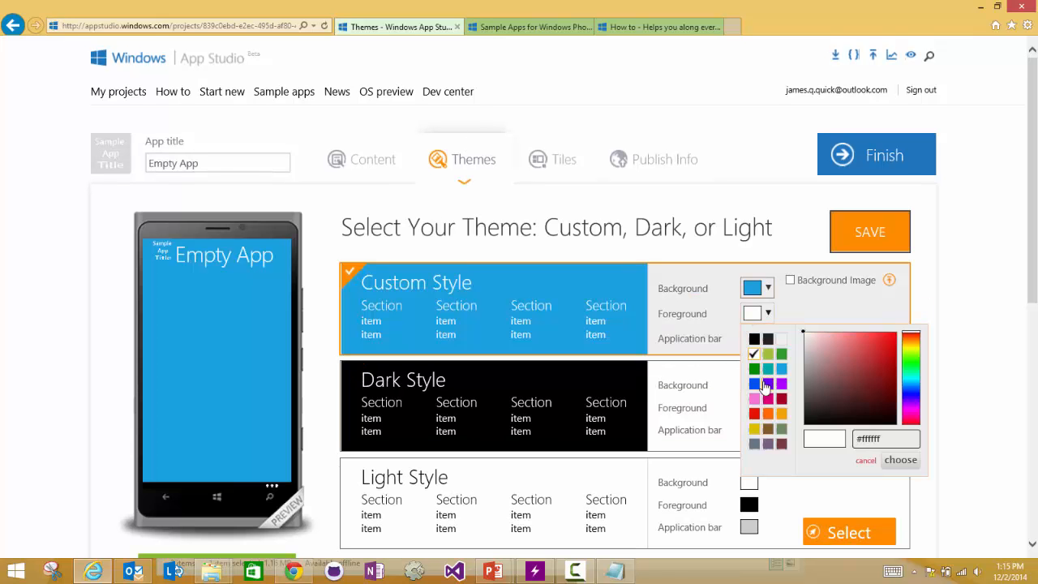
click(767, 386)
click(764, 341)
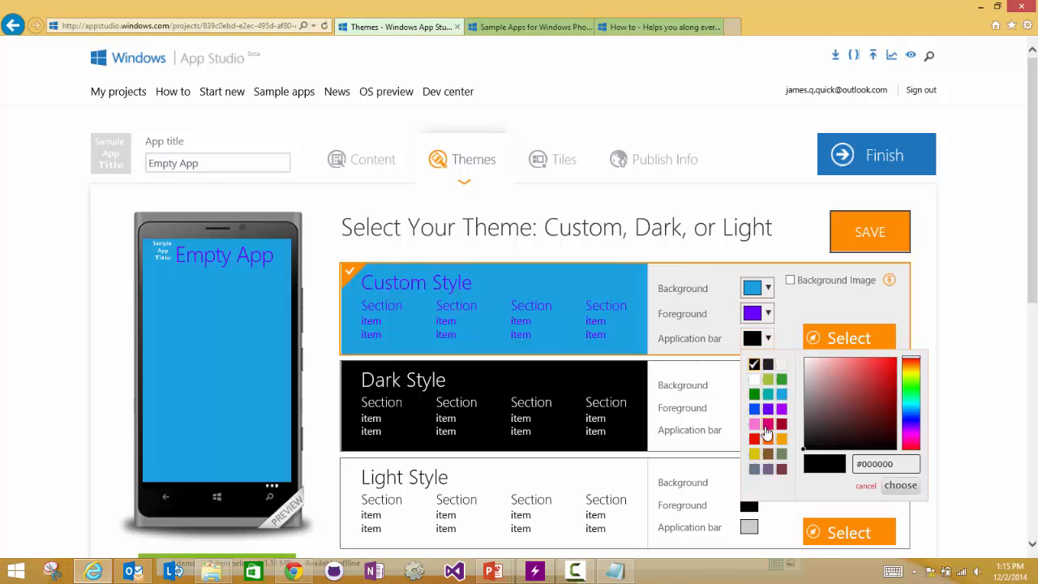
click(767, 432)
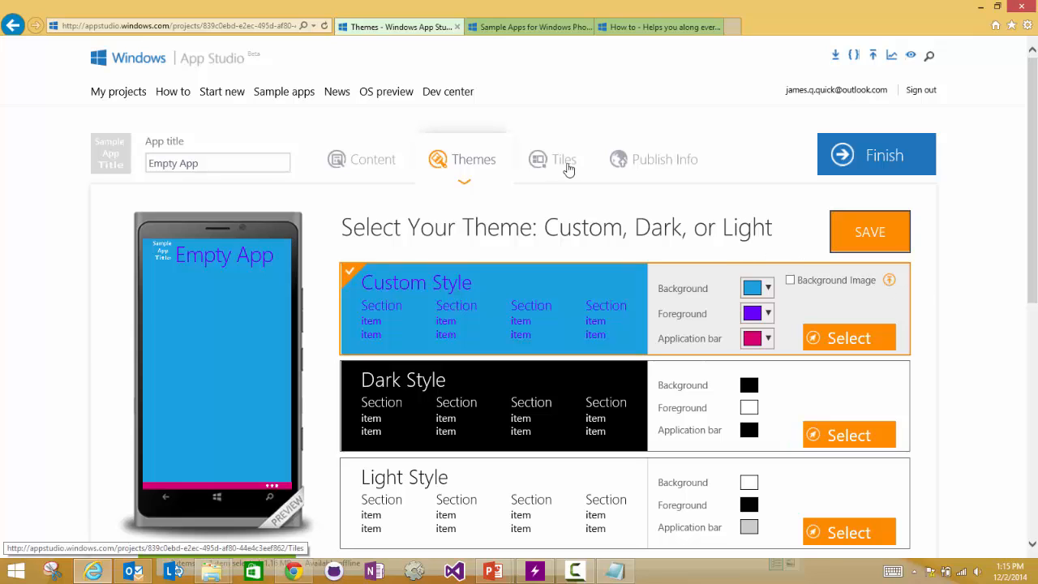
Step: Go to the tile settings, discarding the unsaved theme changes, and review the flip, cycle and iconic tile templates
click(568, 169)
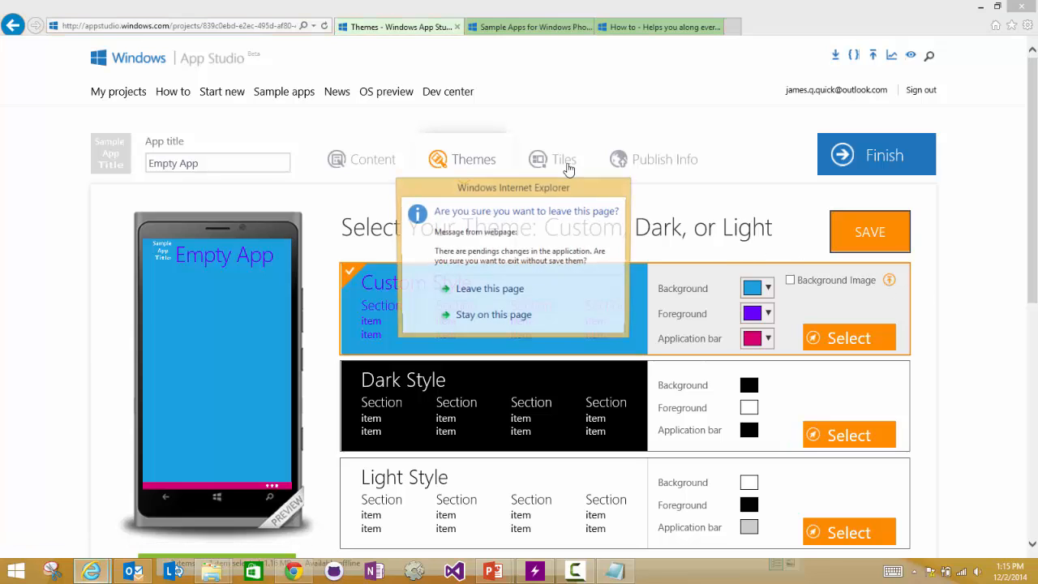
click(510, 290)
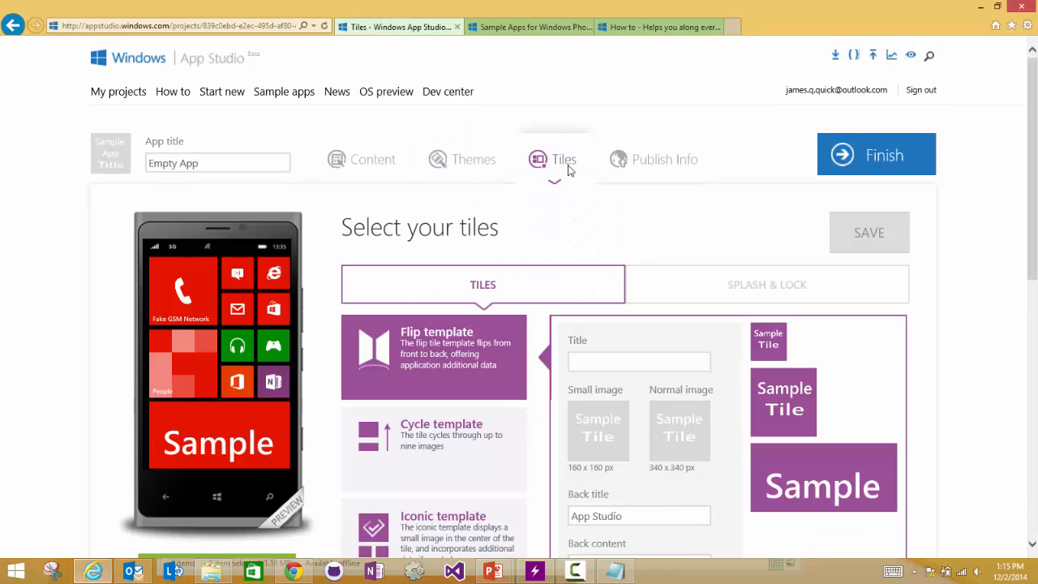
scroll(519, 267, down, 2)
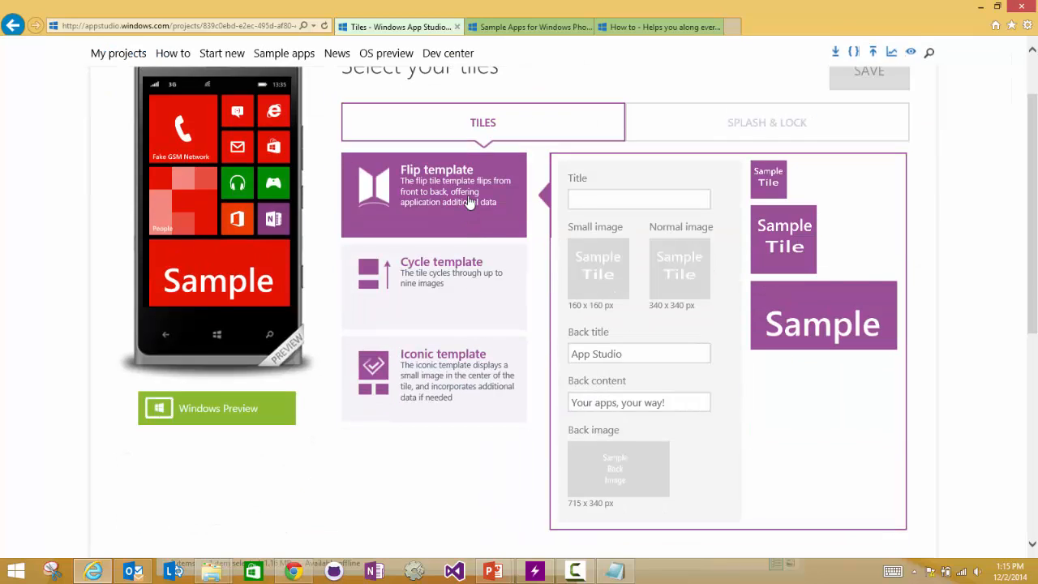
scroll(469, 203, up, 2)
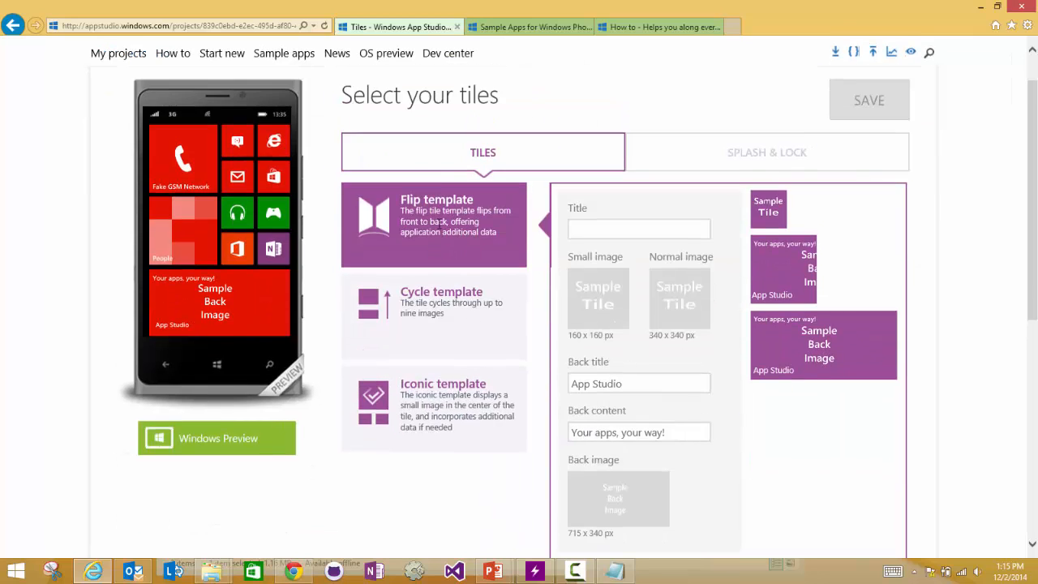
Step: Review the app's publish information, including its title, description, language, store association and privacy statement settings
click(646, 166)
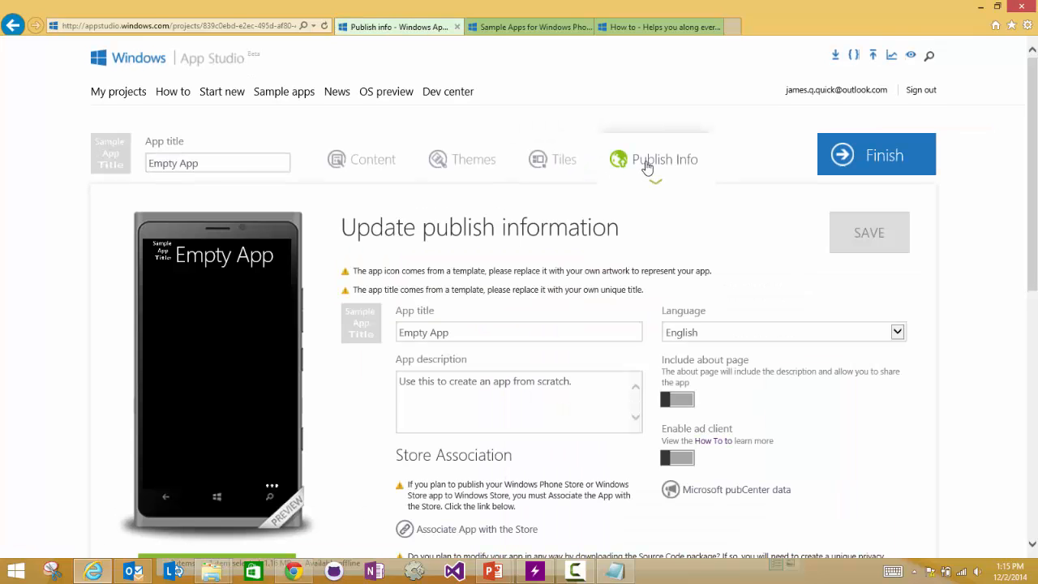
scroll(524, 314, down, 2)
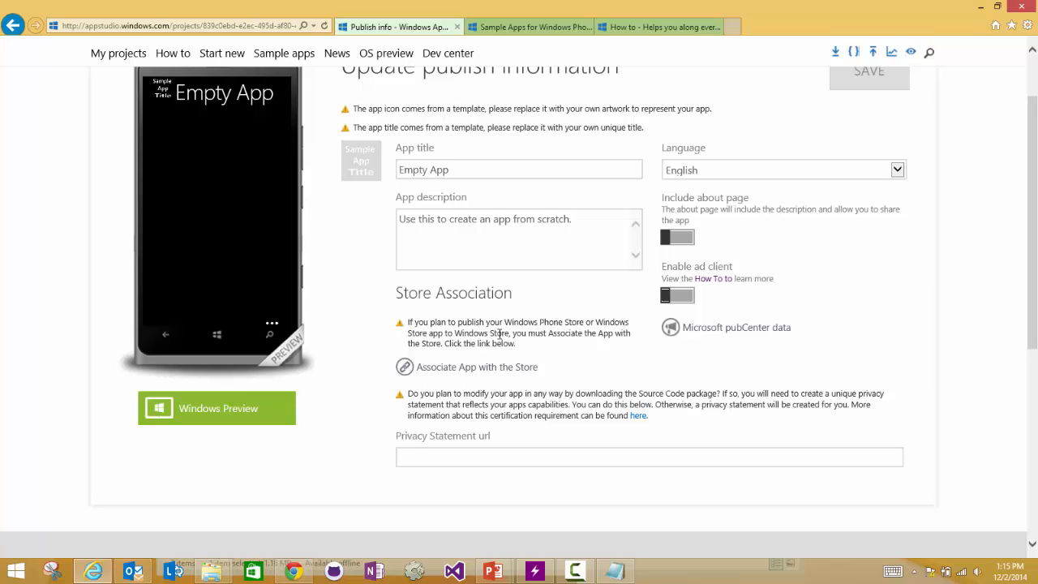
scroll(499, 332, up, 2)
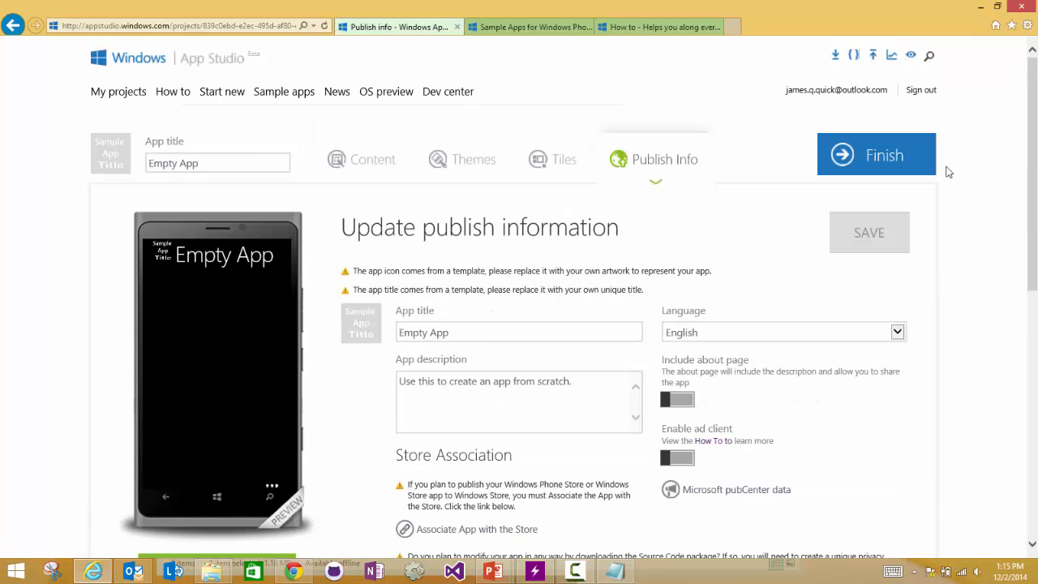
Step: Finish the project setup and generate the app for Windows Phone 8.1 and Windows 8.1 with installable packages enabled
click(903, 172)
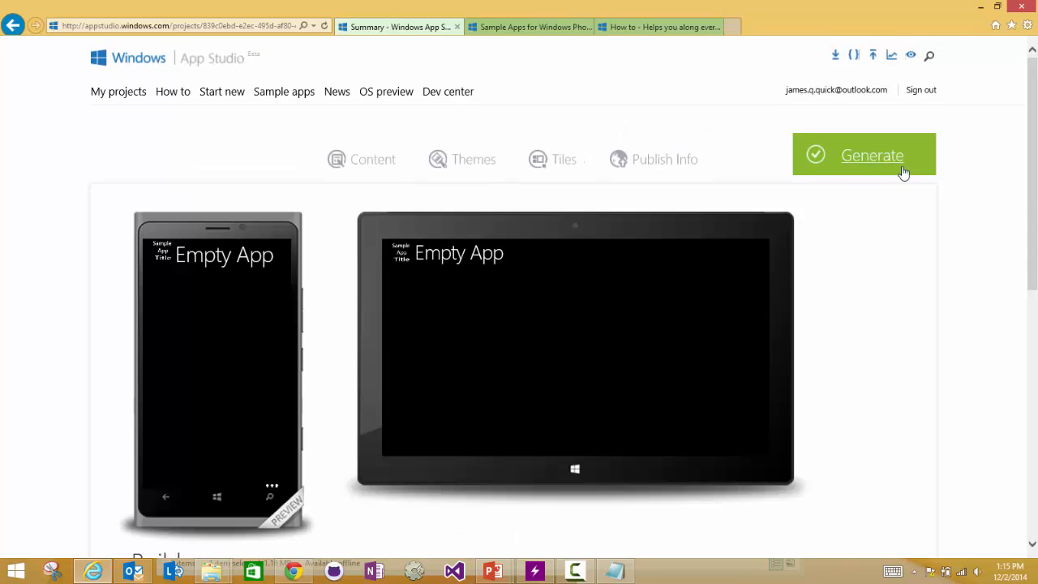
click(904, 172)
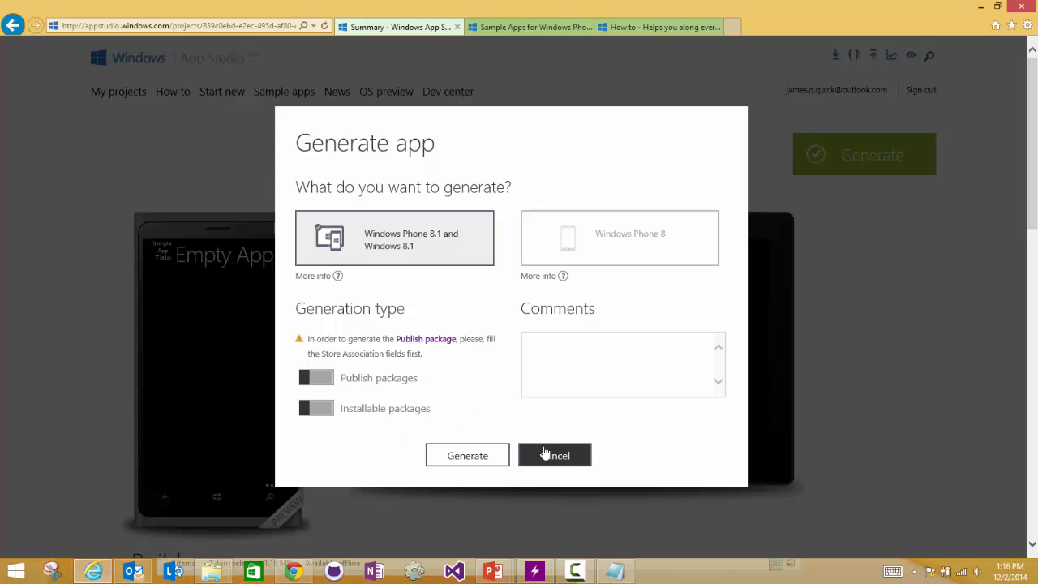
click(302, 409)
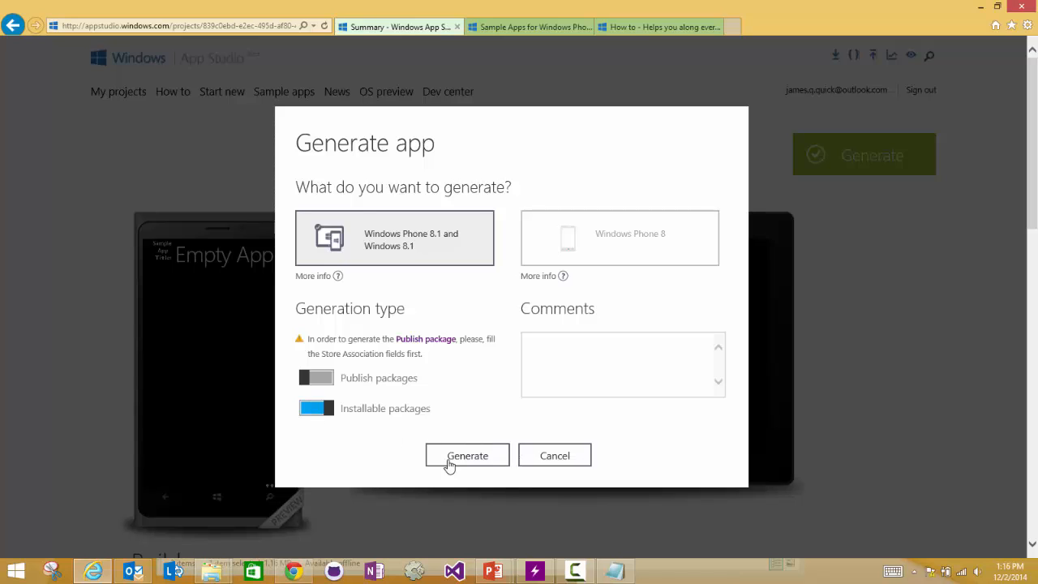
click(485, 458)
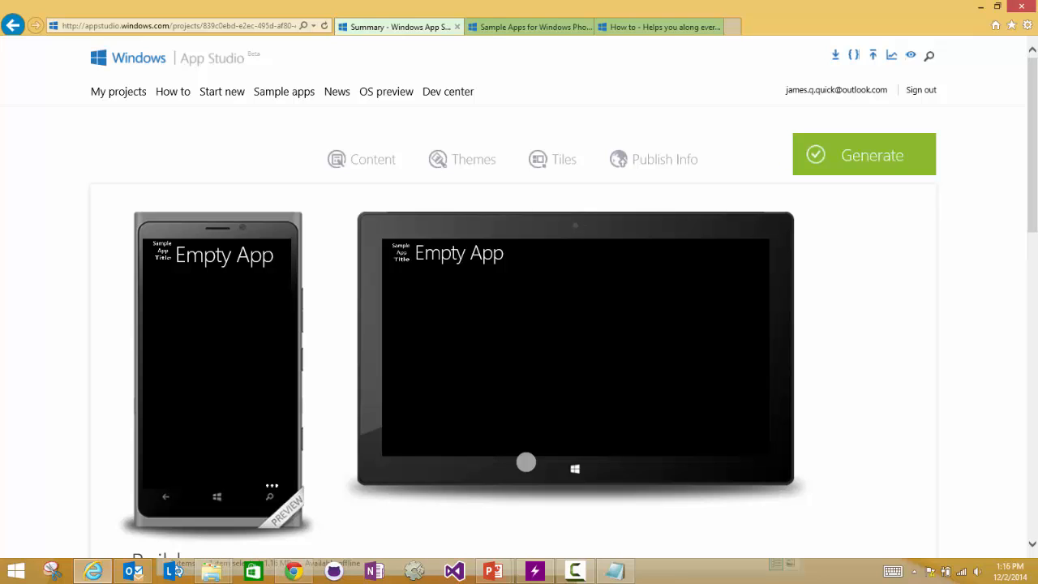
Step: Examine the generated app's certificates and installable packages, and expand the source code downloads to see the Visual Studio project option
scroll(818, 290, down, 5)
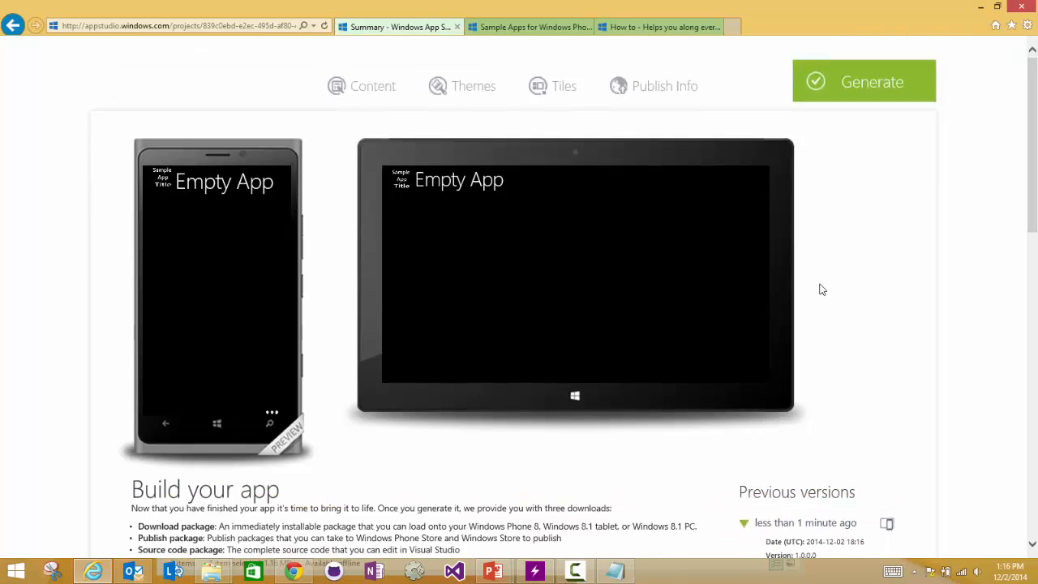
scroll(497, 429, down, 2)
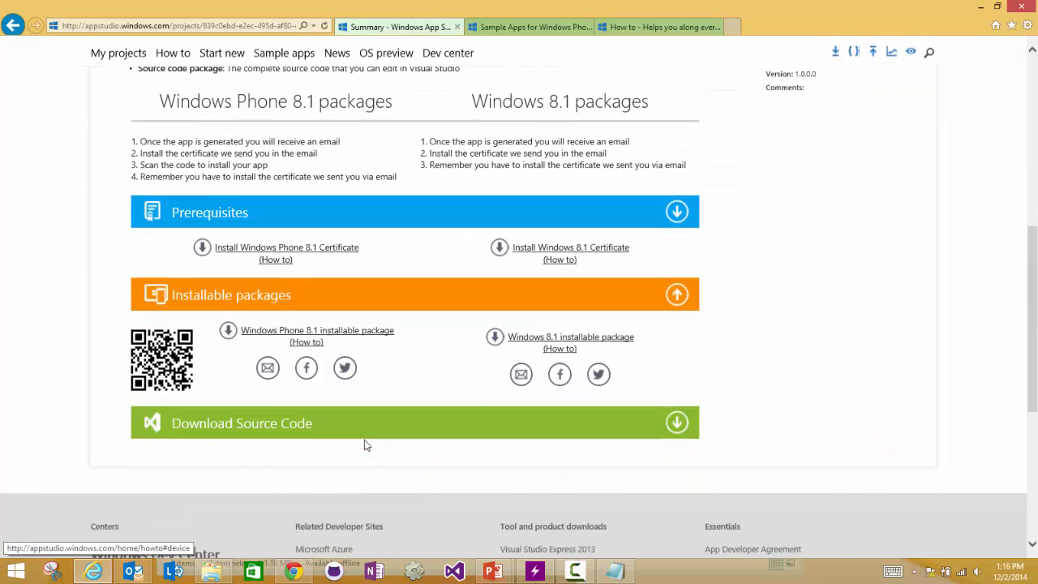
click(678, 422)
scroll(680, 424, down, 1)
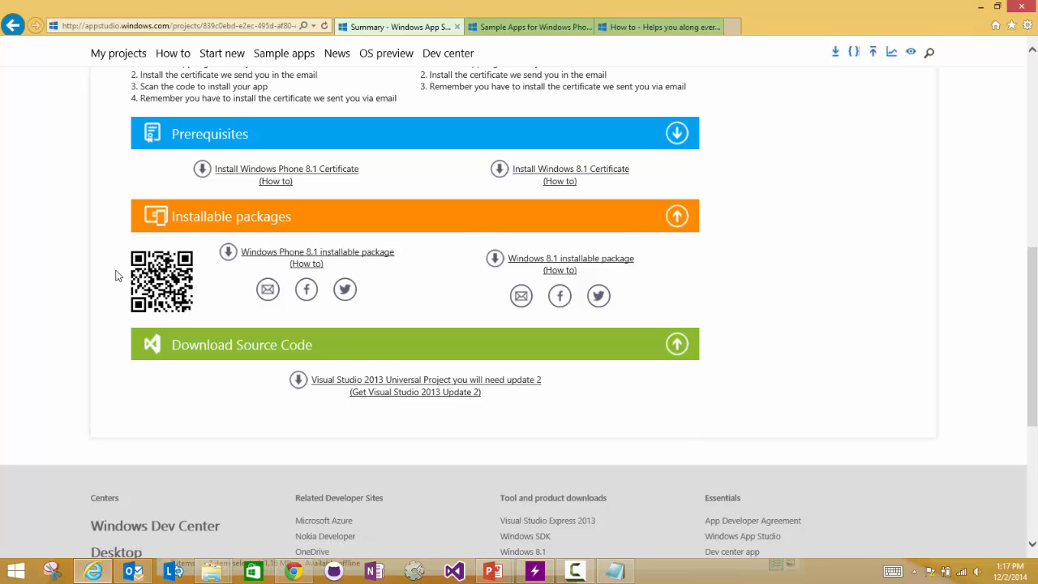
double_click(202, 300)
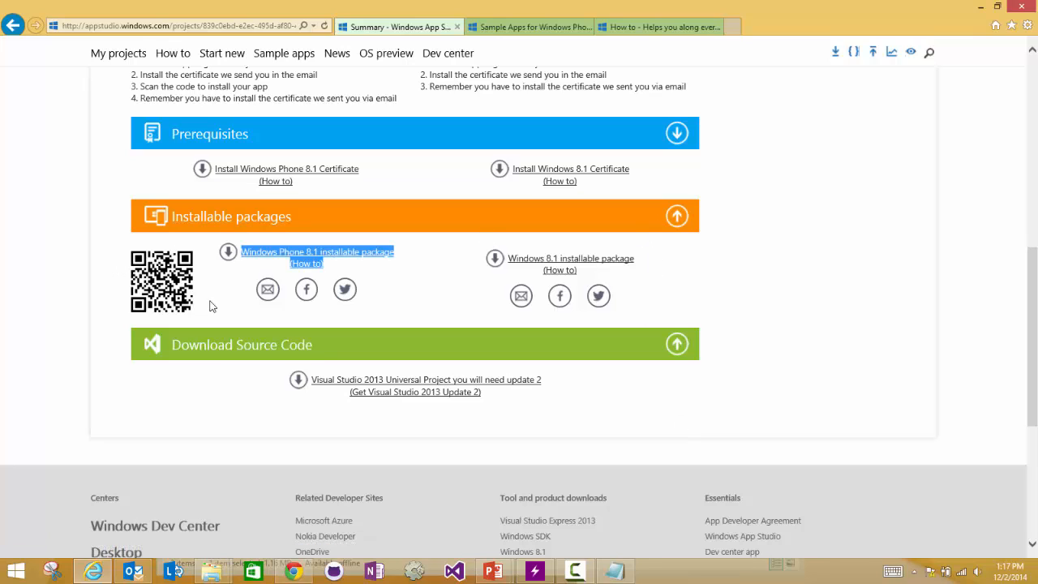
click(210, 306)
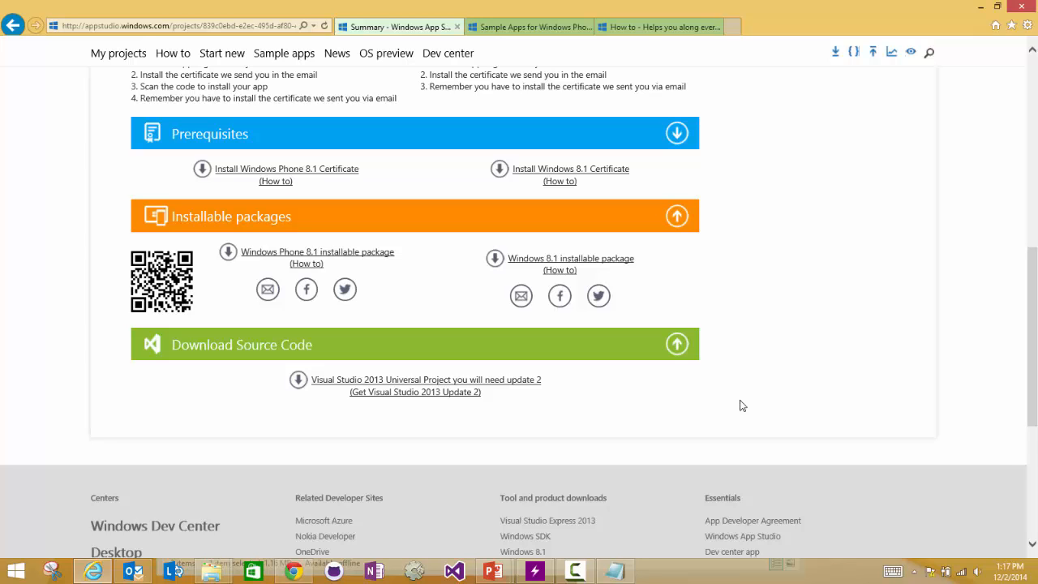
scroll(740, 405, up, 5)
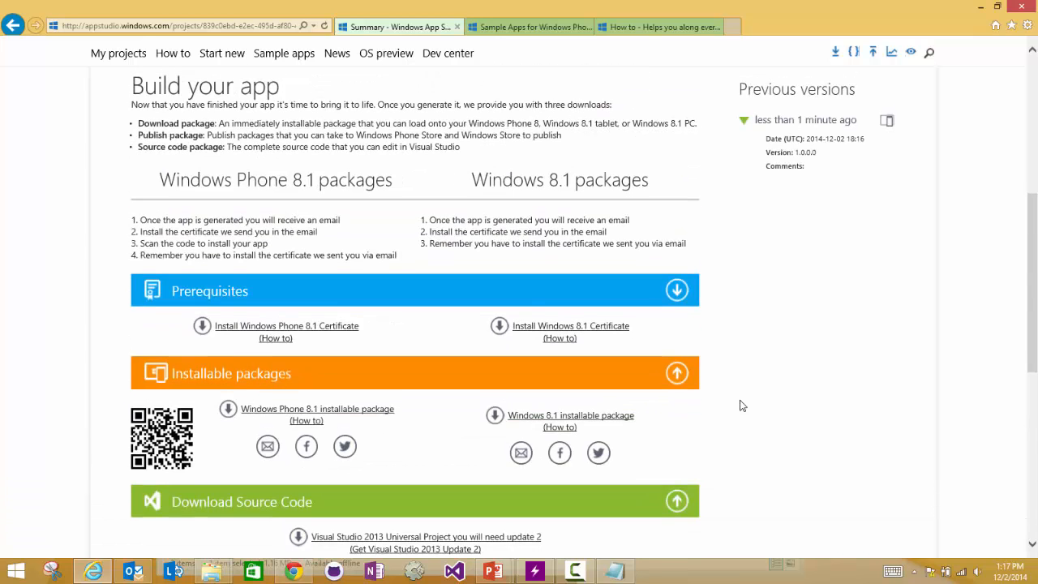
scroll(740, 406, up, 4)
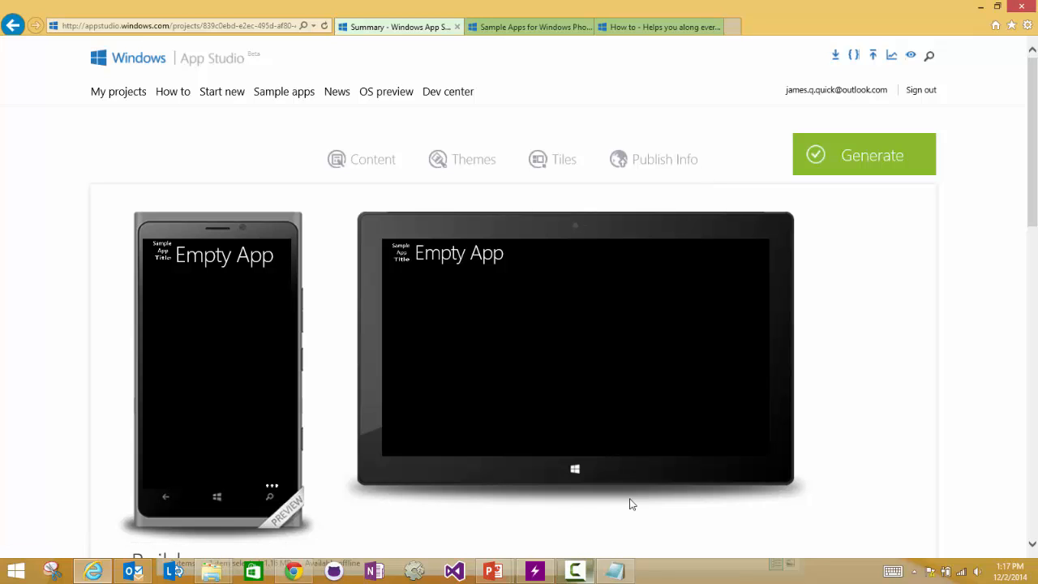
click(575, 571)
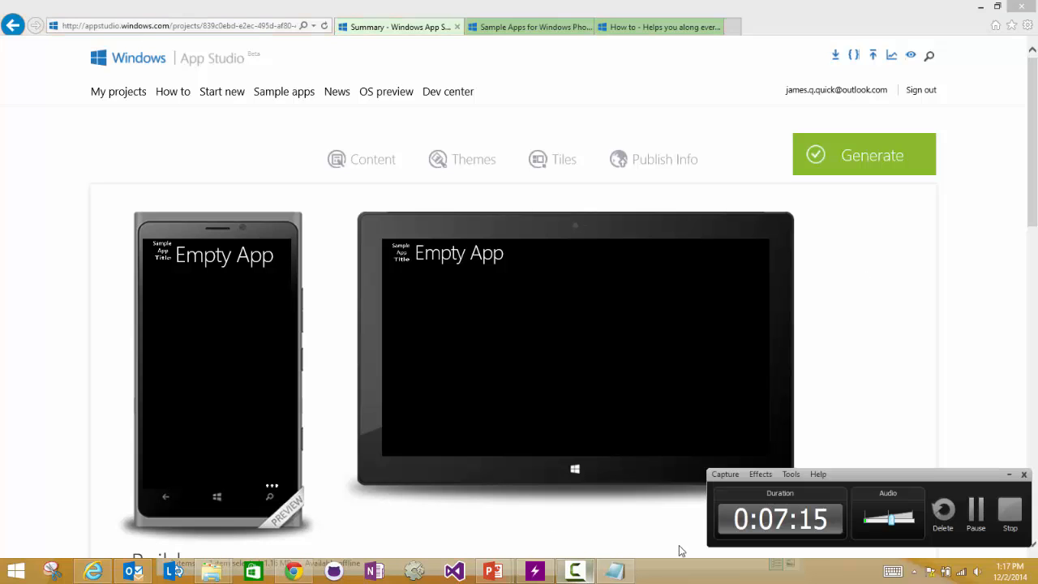